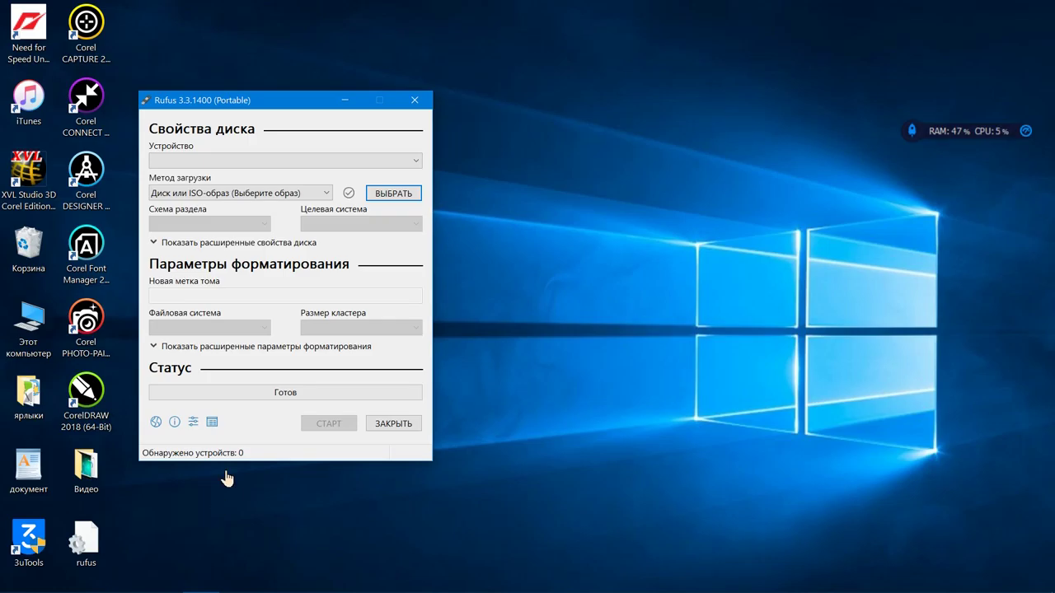
Load the Win10x1809(64).iso image from the iso folder on drive F: as the boot image.
click(390, 195)
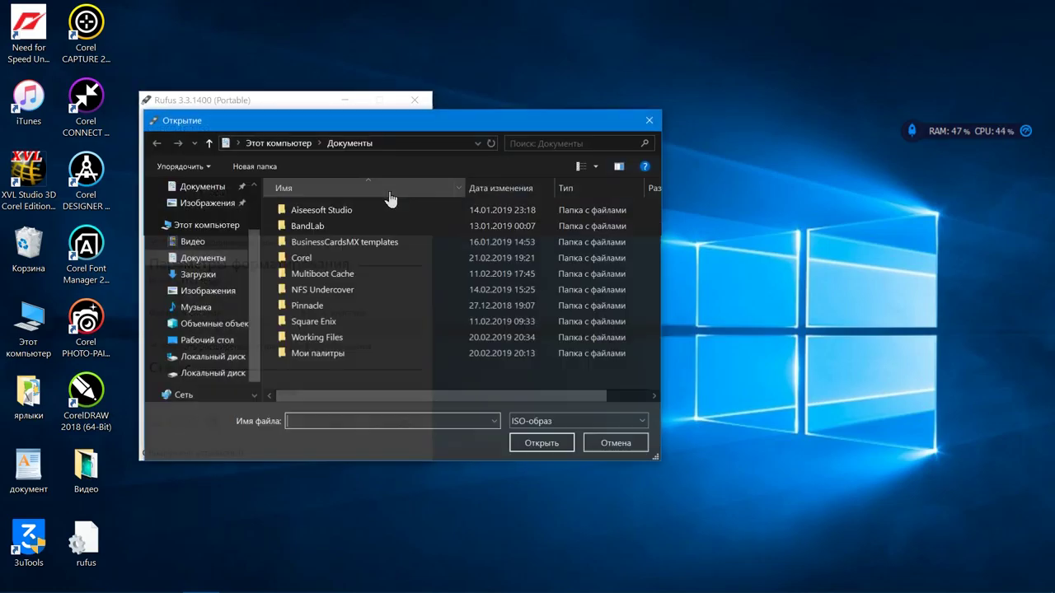
click(229, 374)
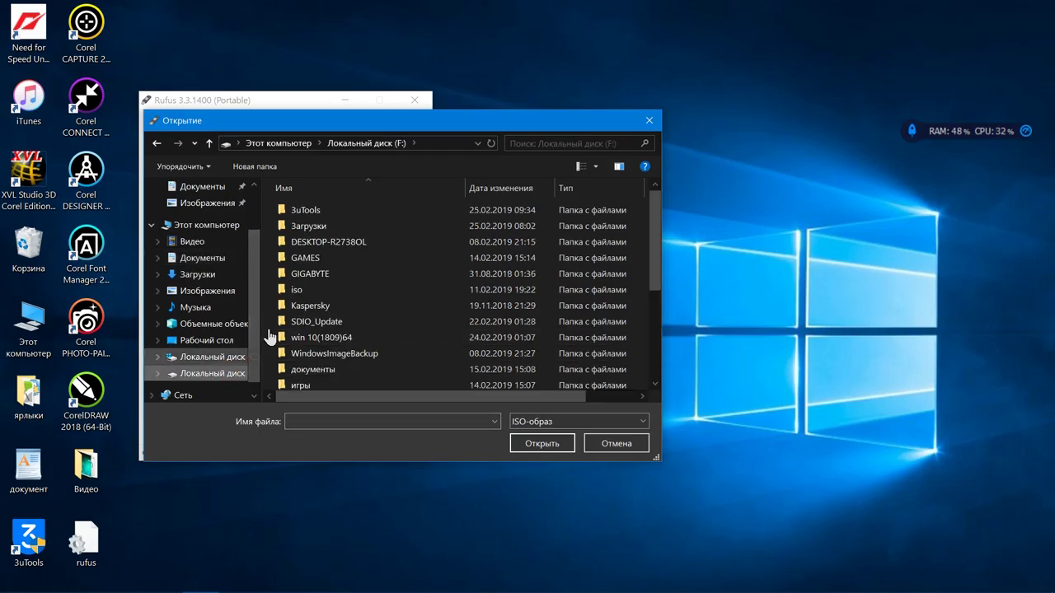
double_click(314, 292)
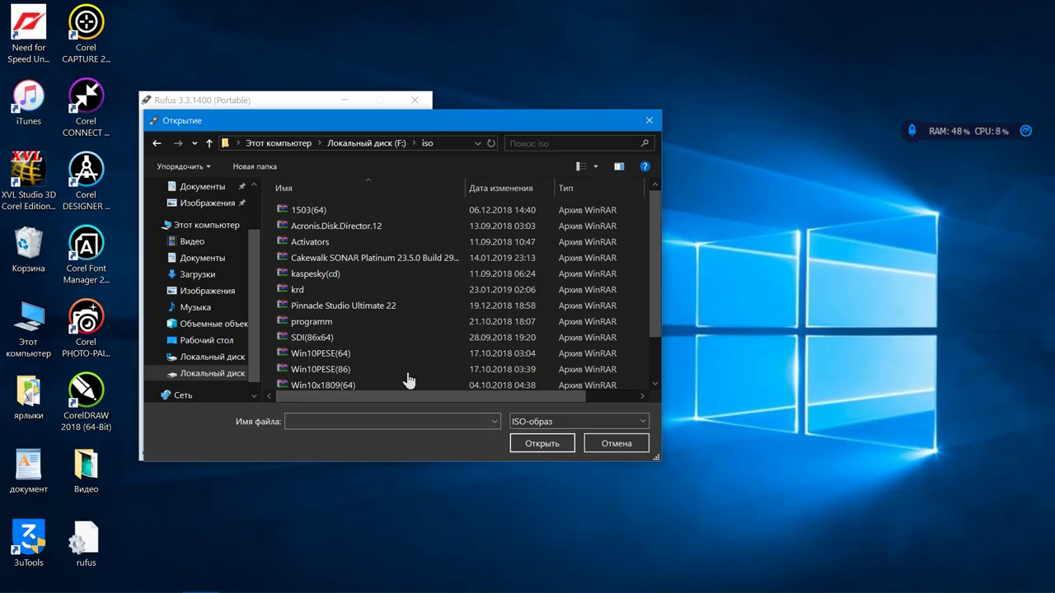
drag(396, 122, 587, 82)
click(565, 338)
click(565, 323)
click(565, 338)
click(755, 401)
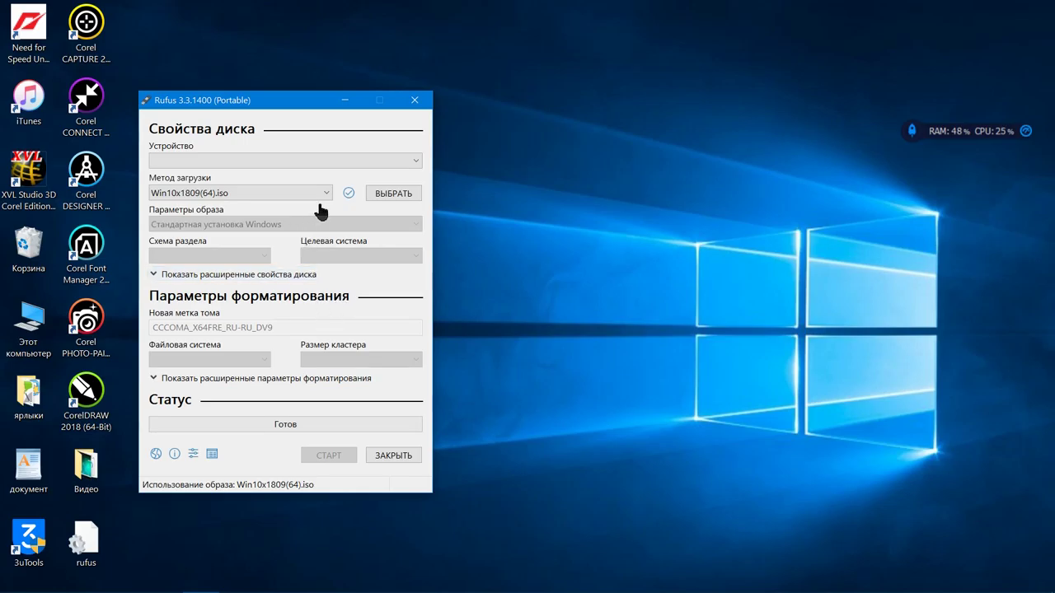
Replace the selected boot image with Win10PESE(64).ISO from the iso folder.
click(394, 196)
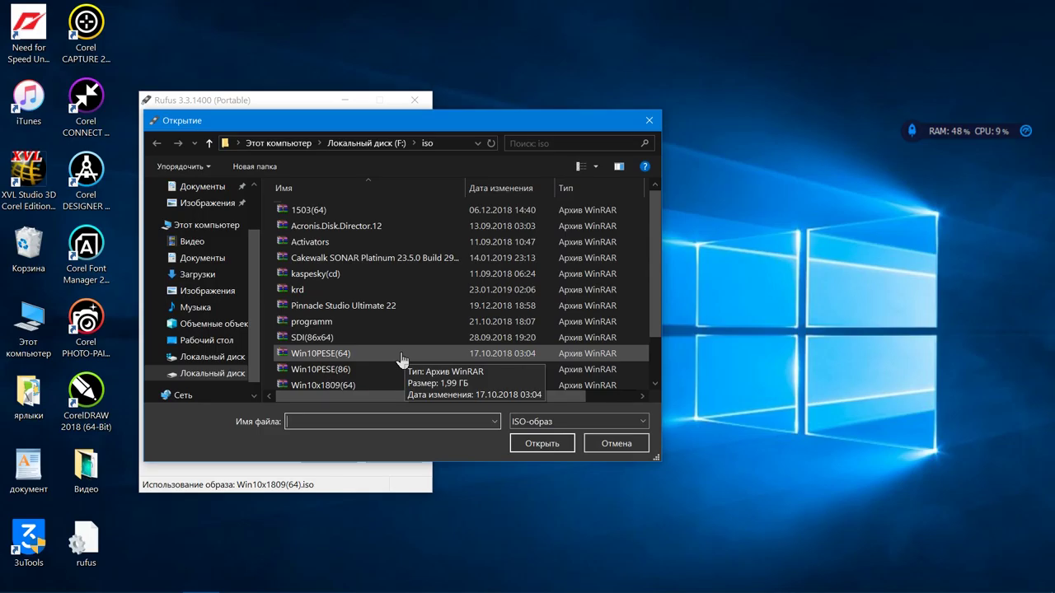
click(401, 353)
click(531, 444)
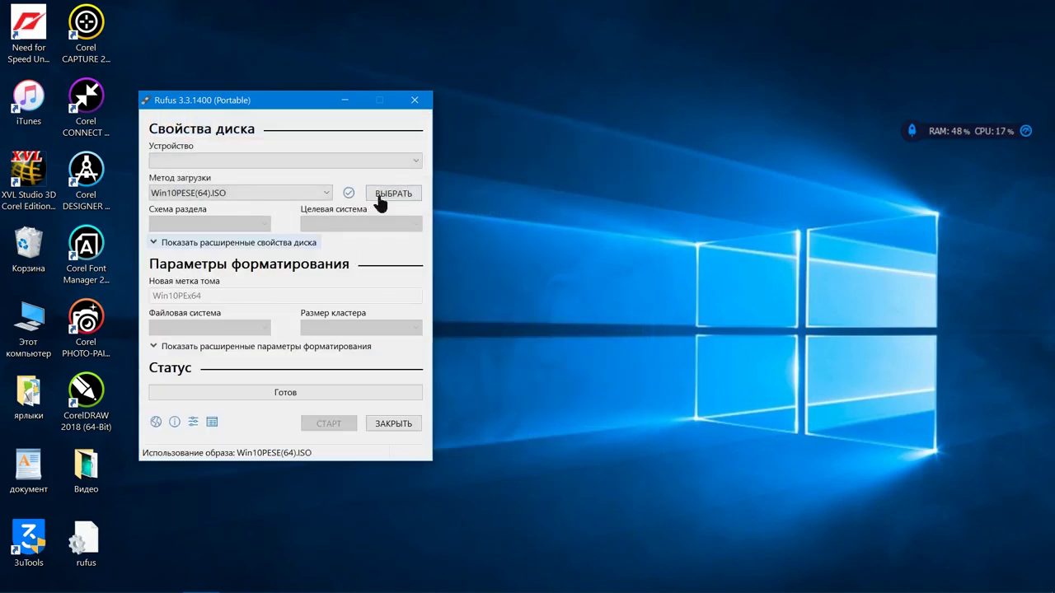
click(384, 200)
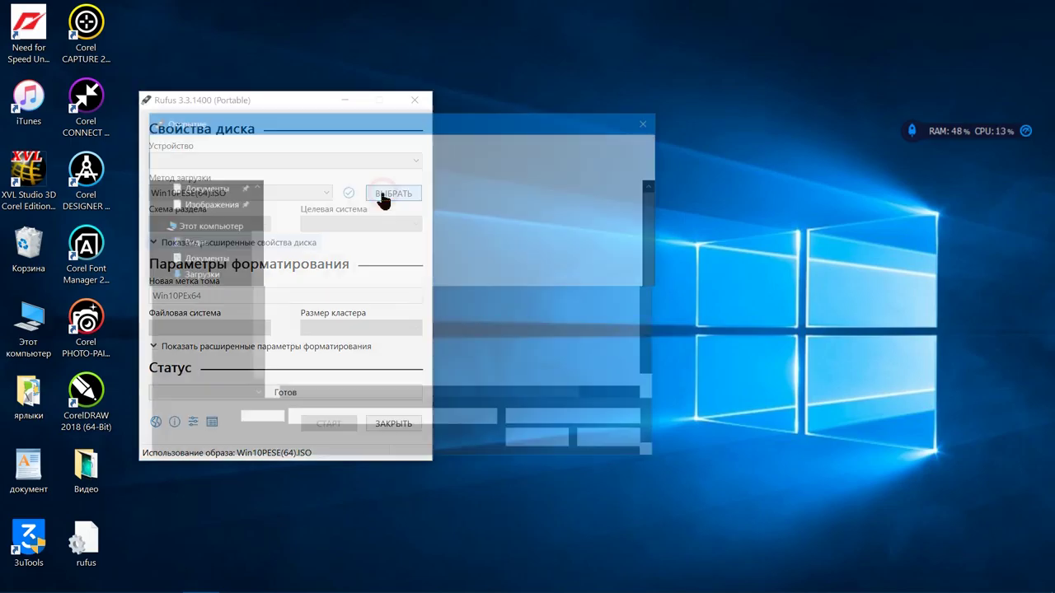
click(601, 445)
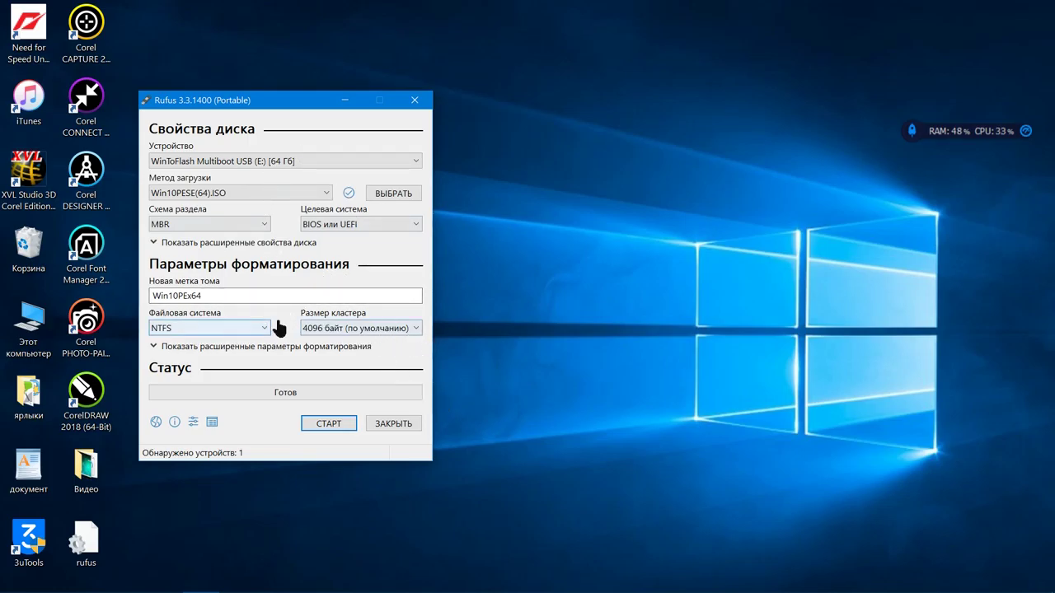
Check the available partition schemes for the USB drive, leave MBR selected, and close Rufus.
click(263, 224)
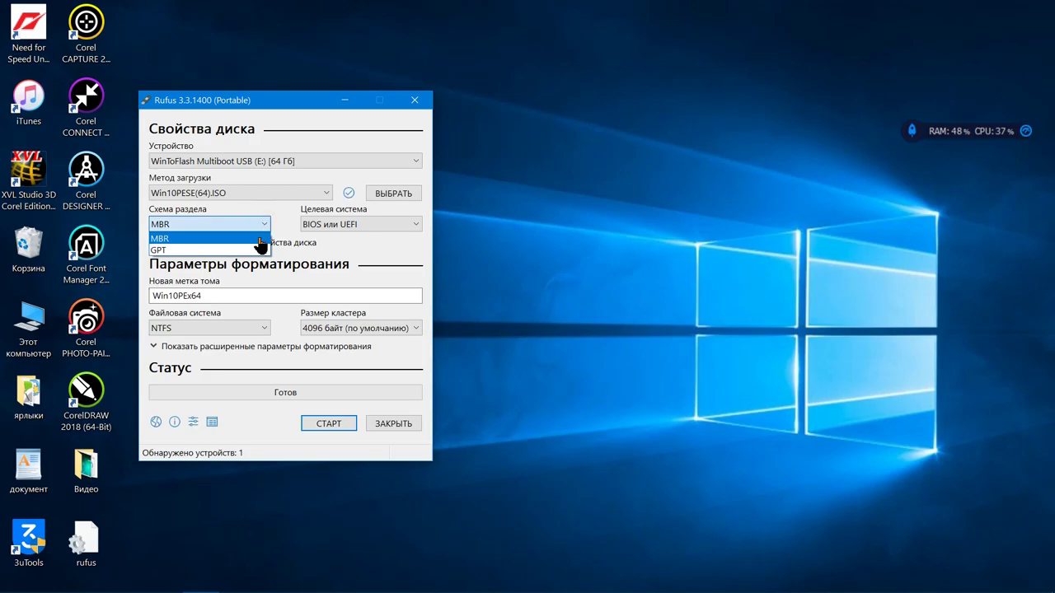
click(264, 225)
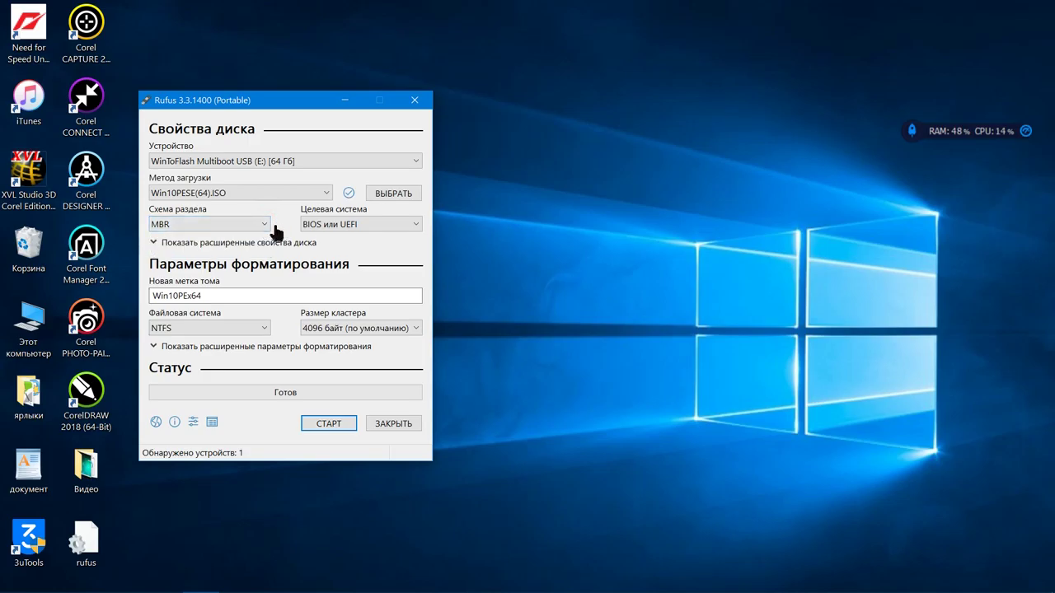
click(414, 425)
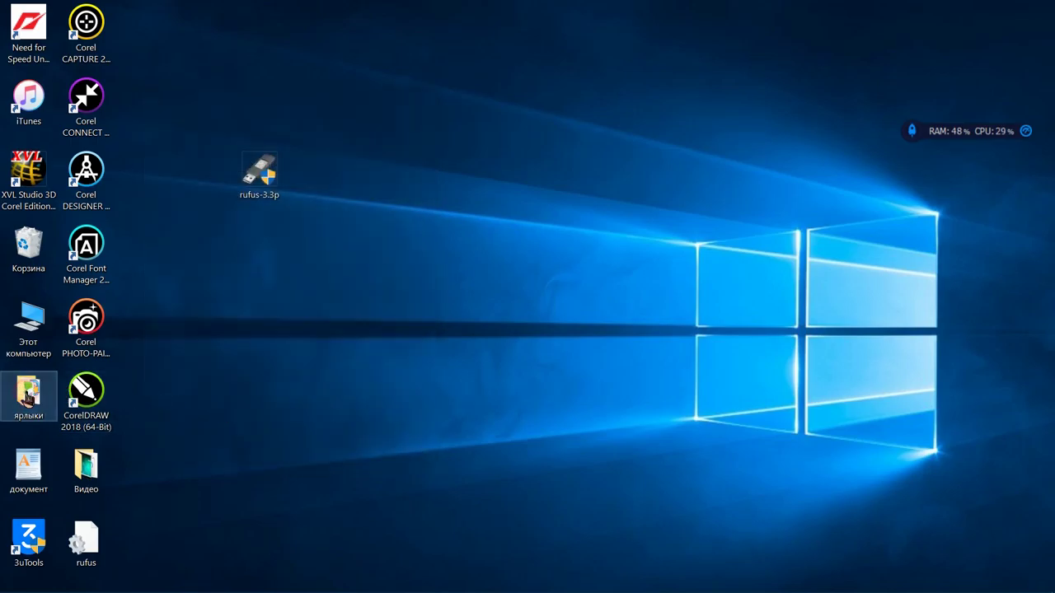
Launch Novicorp WinToFlash Professional from the ярлыки desktop folder and enter its multiboot drive creation mode.
double_click(28, 395)
click(527, 458)
scroll(529, 456, down, 1)
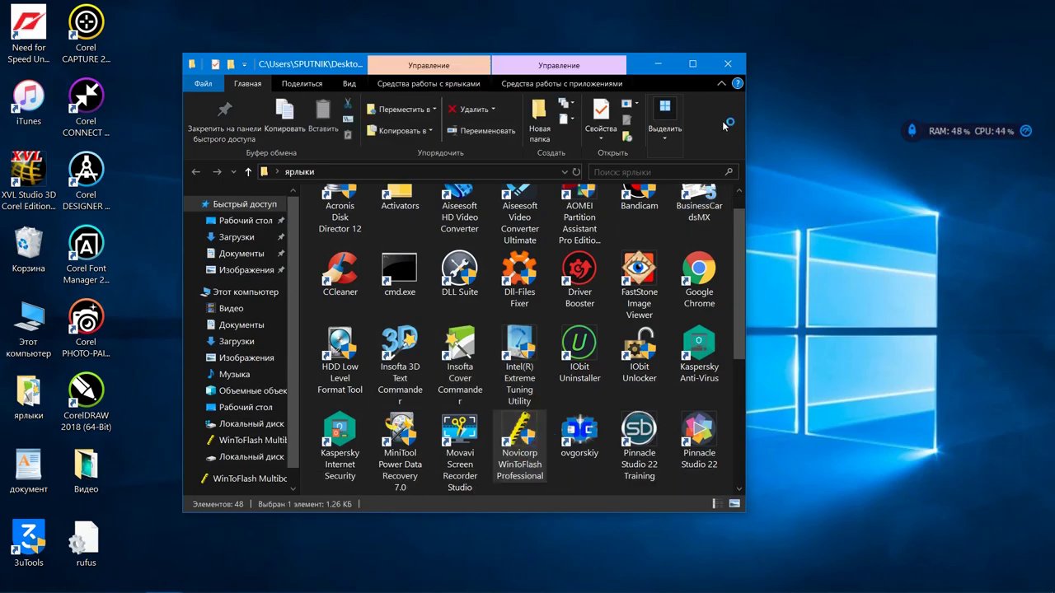
click(728, 66)
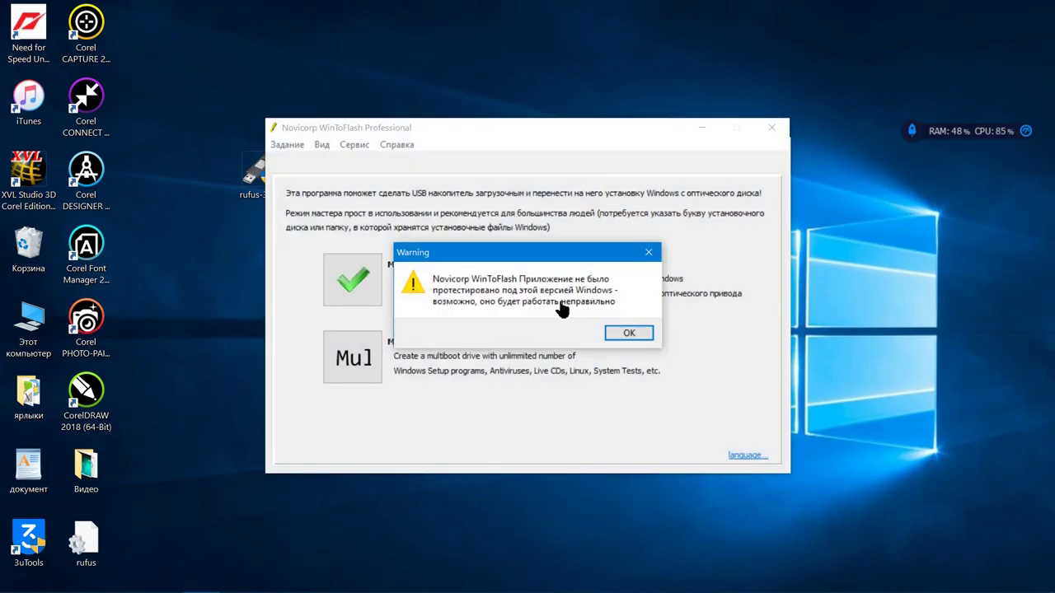
click(630, 333)
click(372, 353)
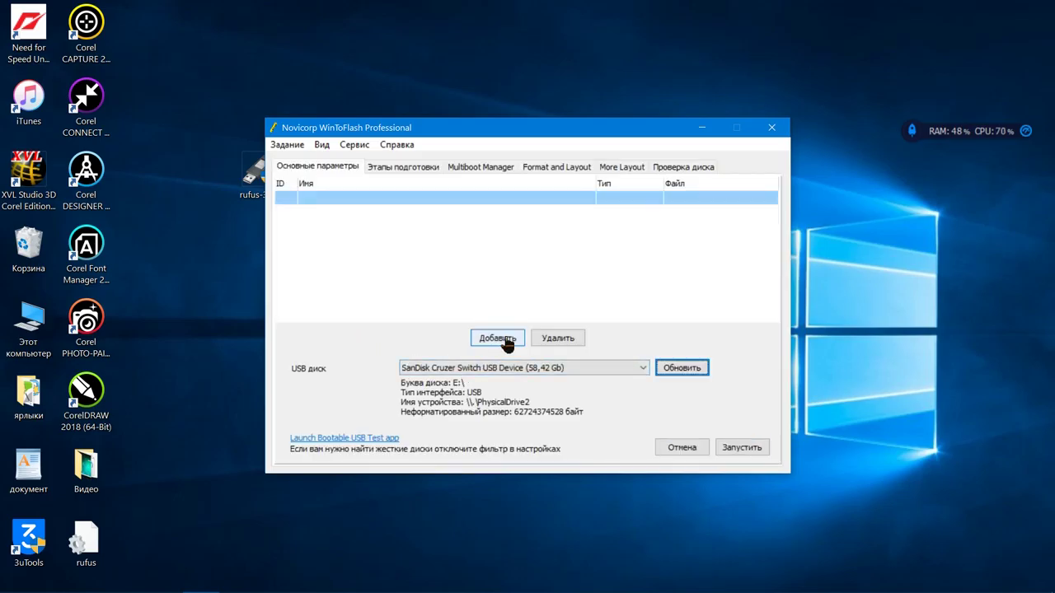
Set the drive's partition scheme to USB-HDD+/256 and its file system to NTFS.
drag(501, 132, 406, 77)
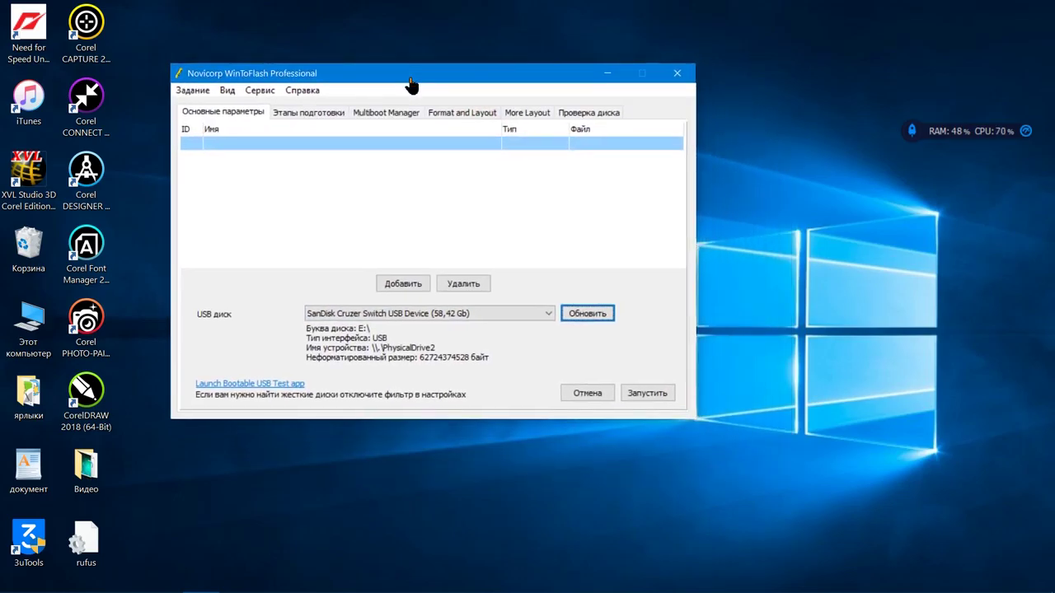
click(321, 118)
click(368, 116)
click(449, 116)
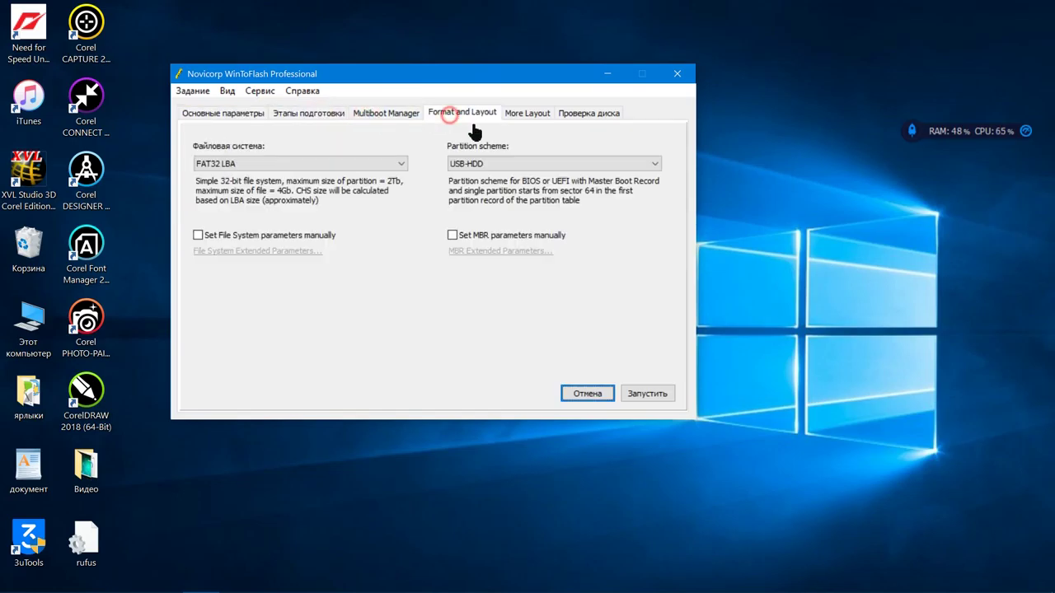
click(654, 164)
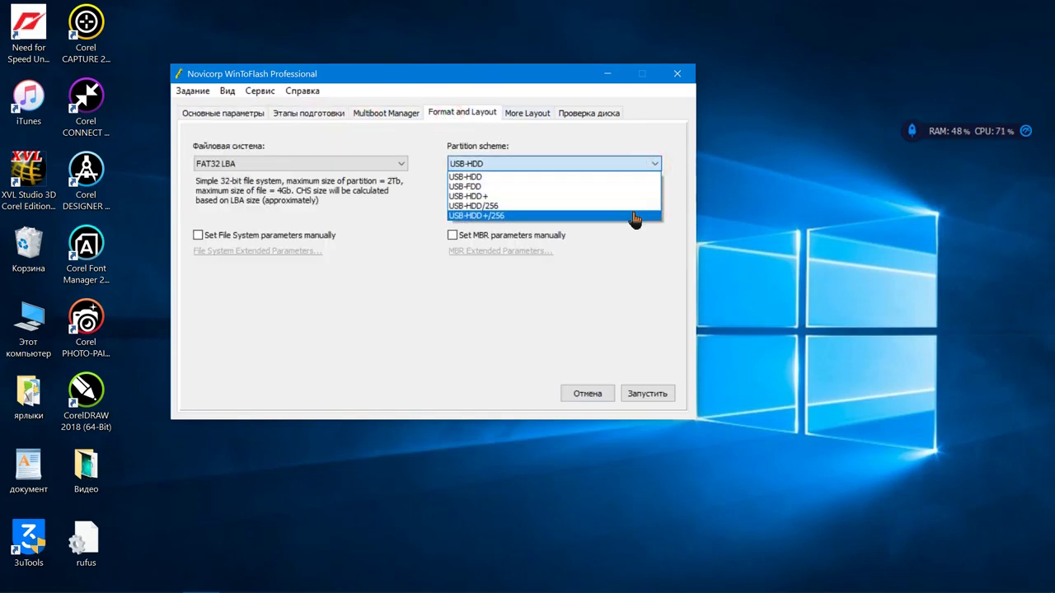
click(634, 216)
click(397, 164)
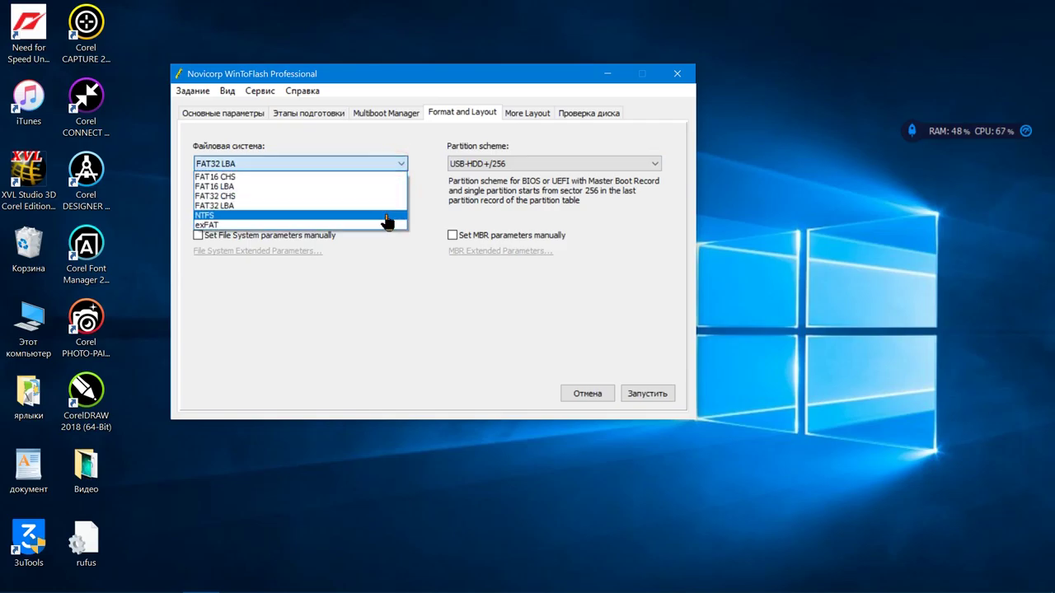
click(388, 216)
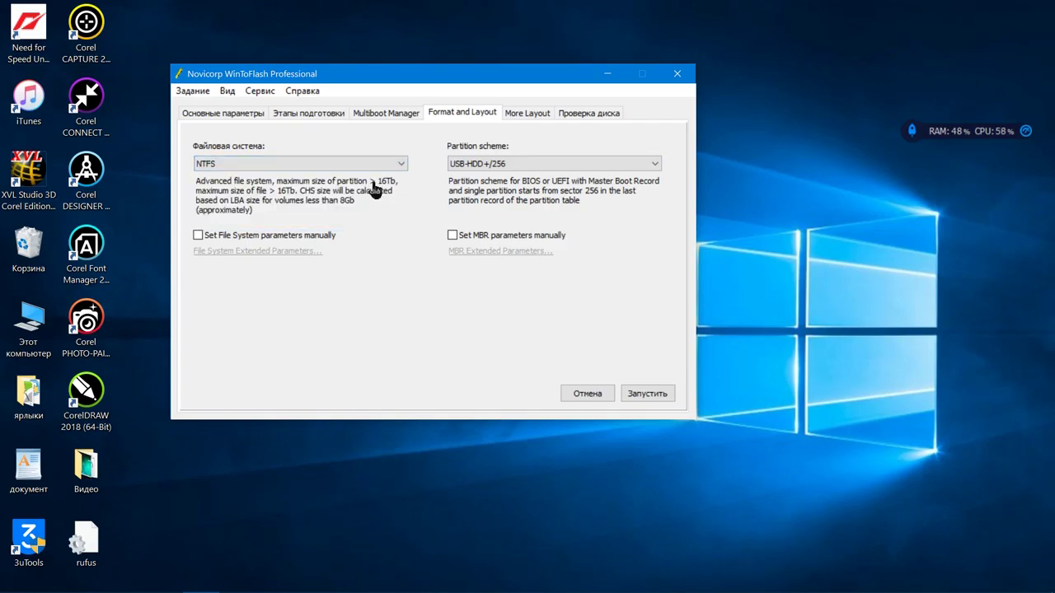
Review the preparation stages, multiboot manager, formatting, additional layout and disk check settings.
click(251, 116)
click(299, 116)
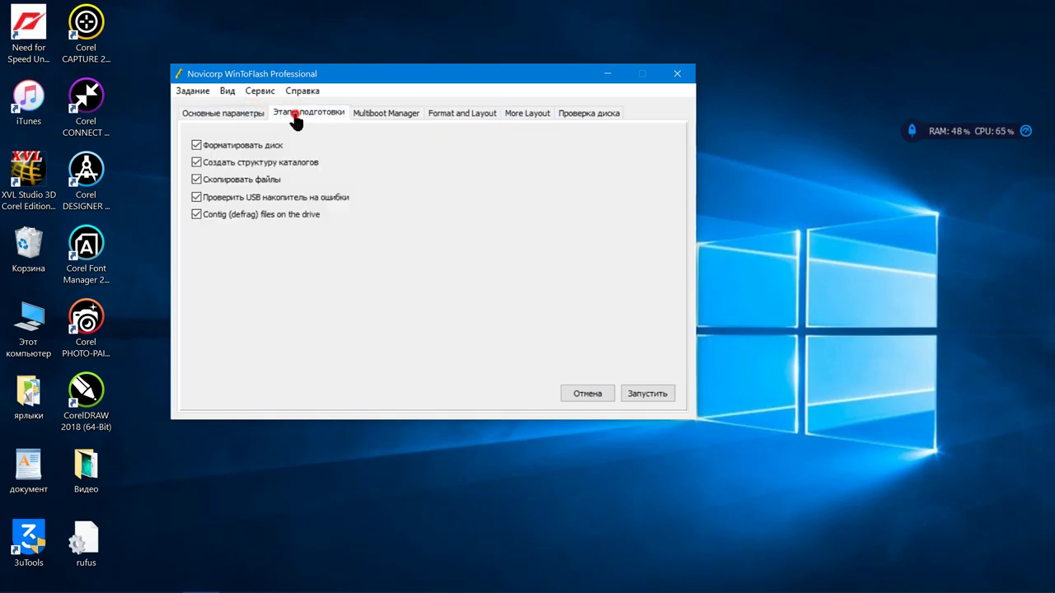
click(383, 115)
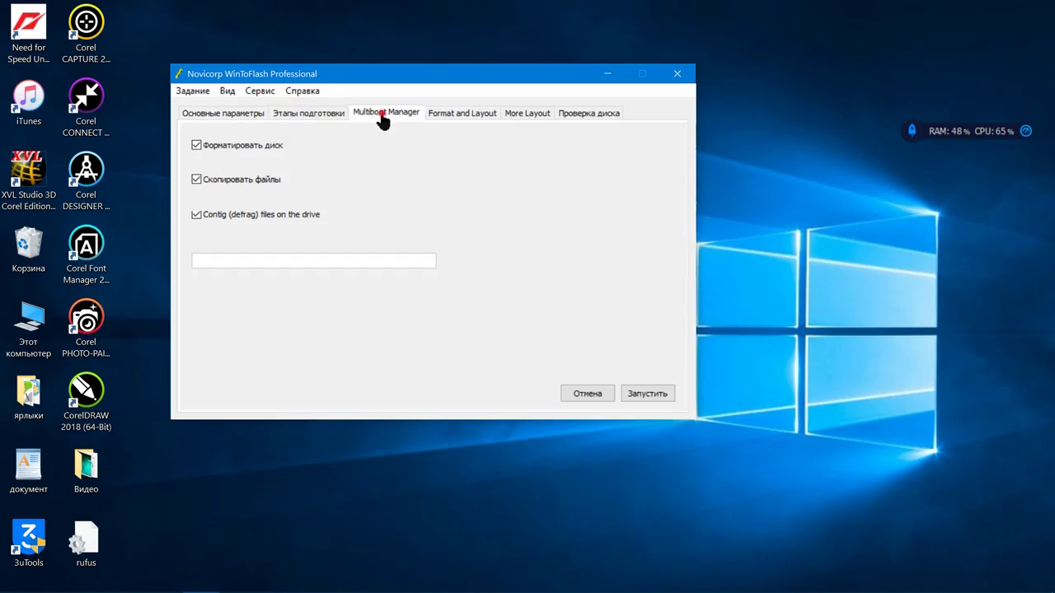
click(458, 117)
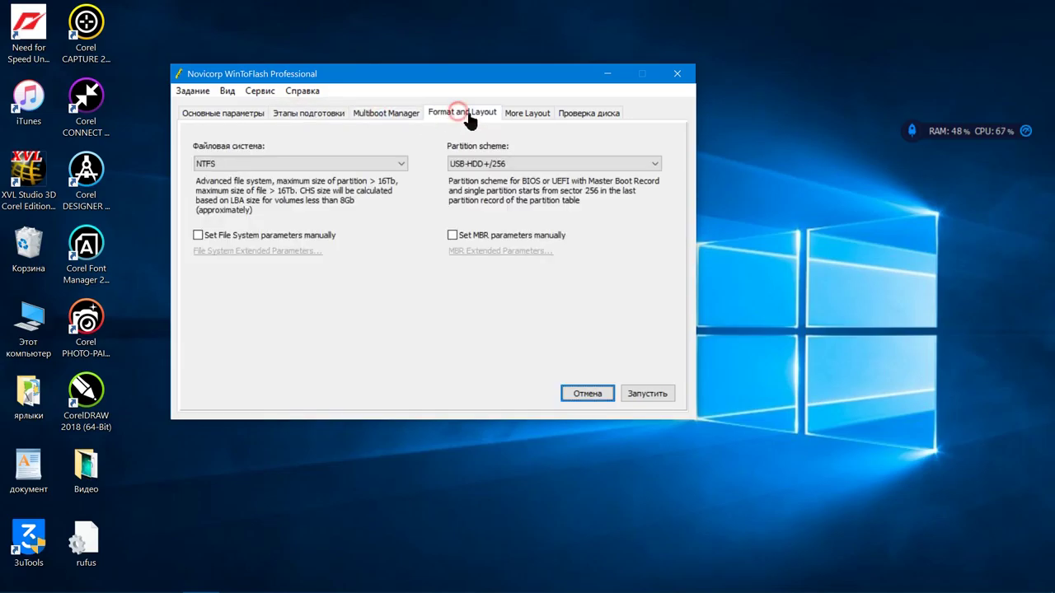
click(524, 115)
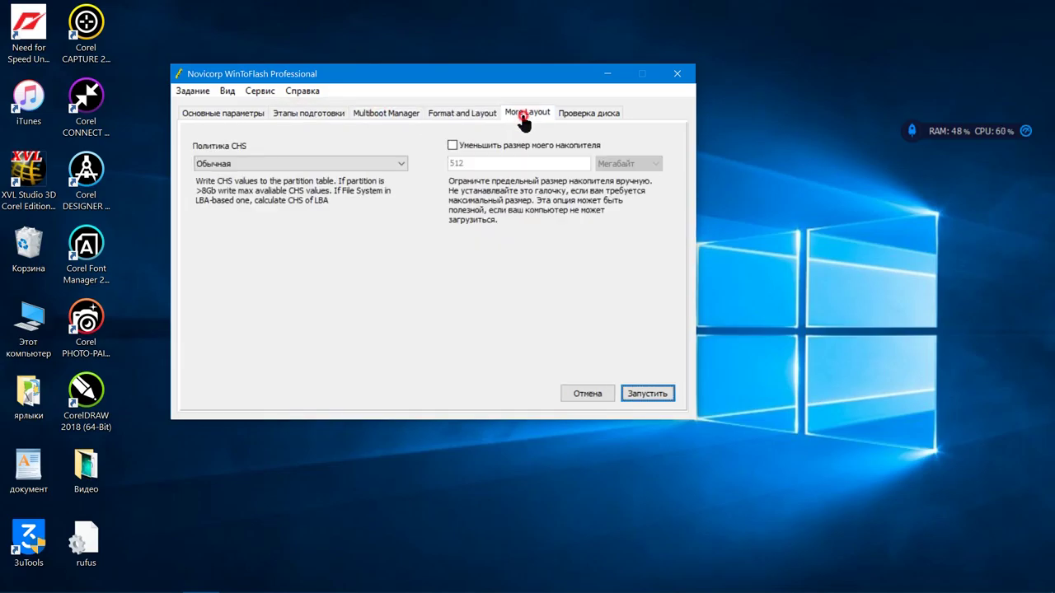
click(568, 119)
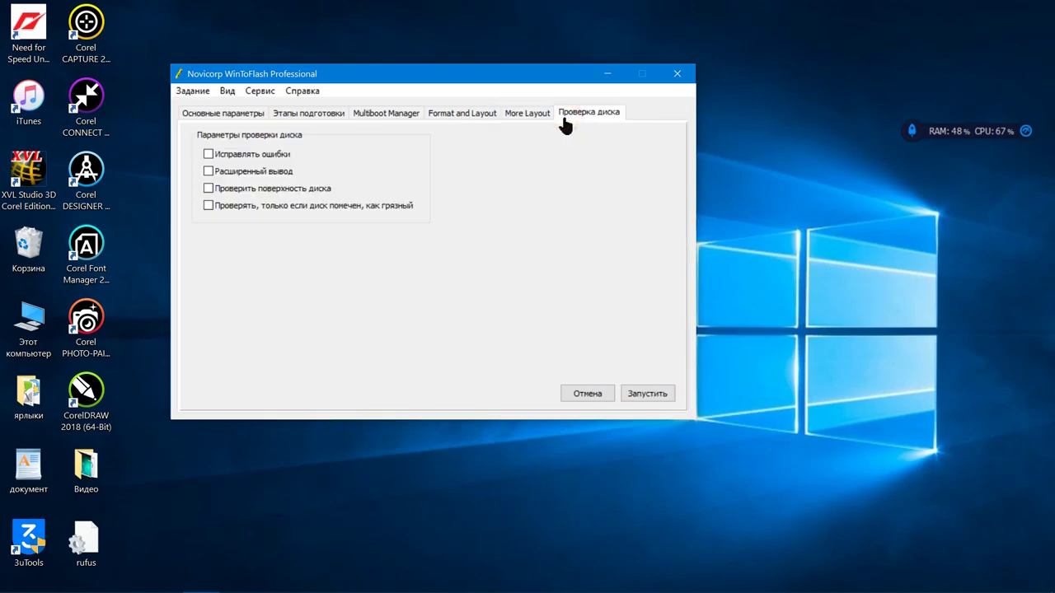
Start a new boot image entry in the main parameters with the type Windows 10 (any edition).
click(202, 113)
click(391, 285)
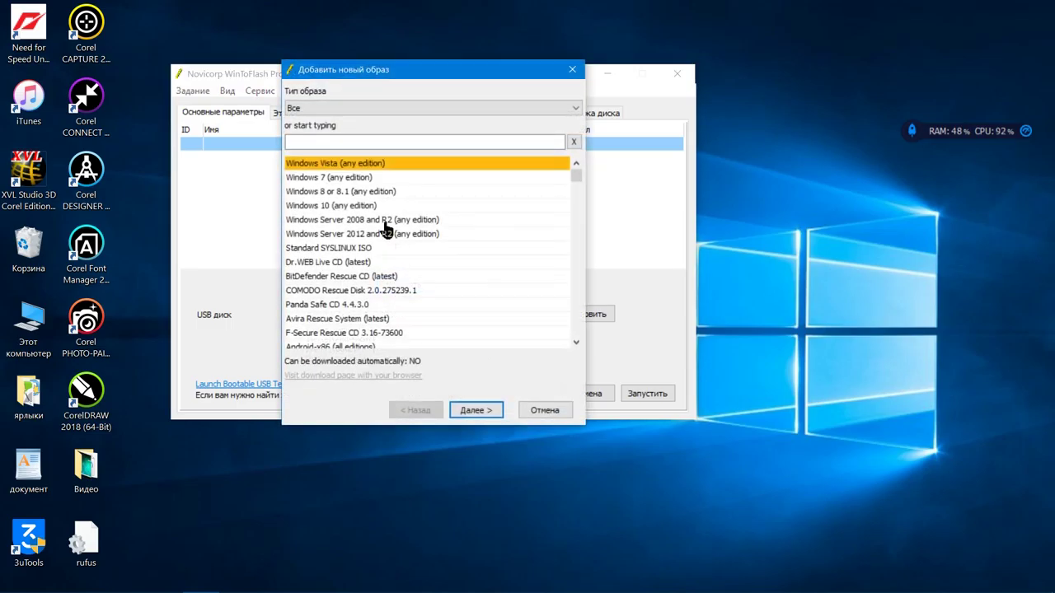
click(365, 207)
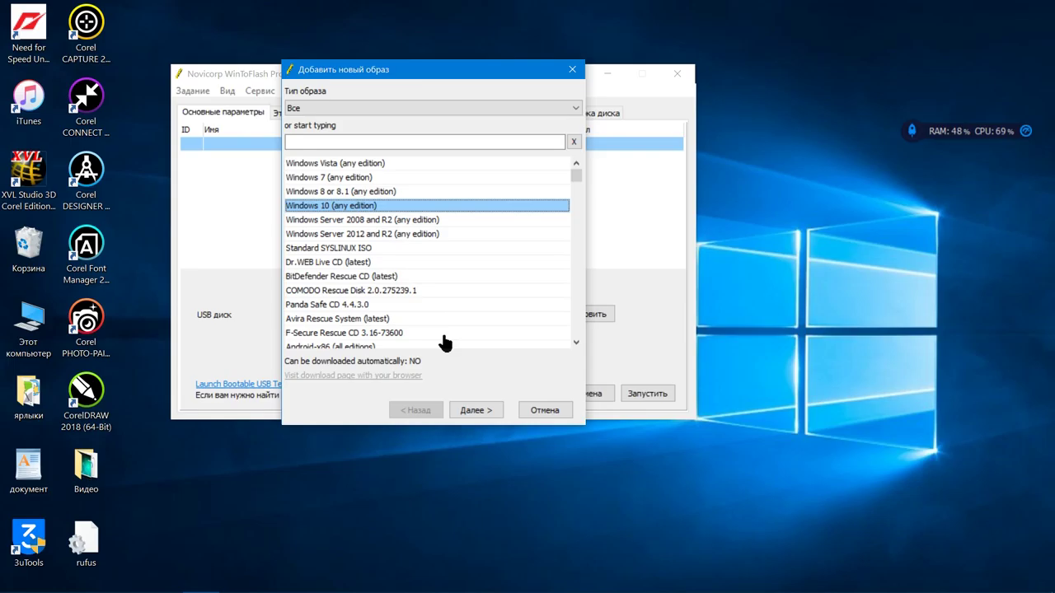
click(487, 410)
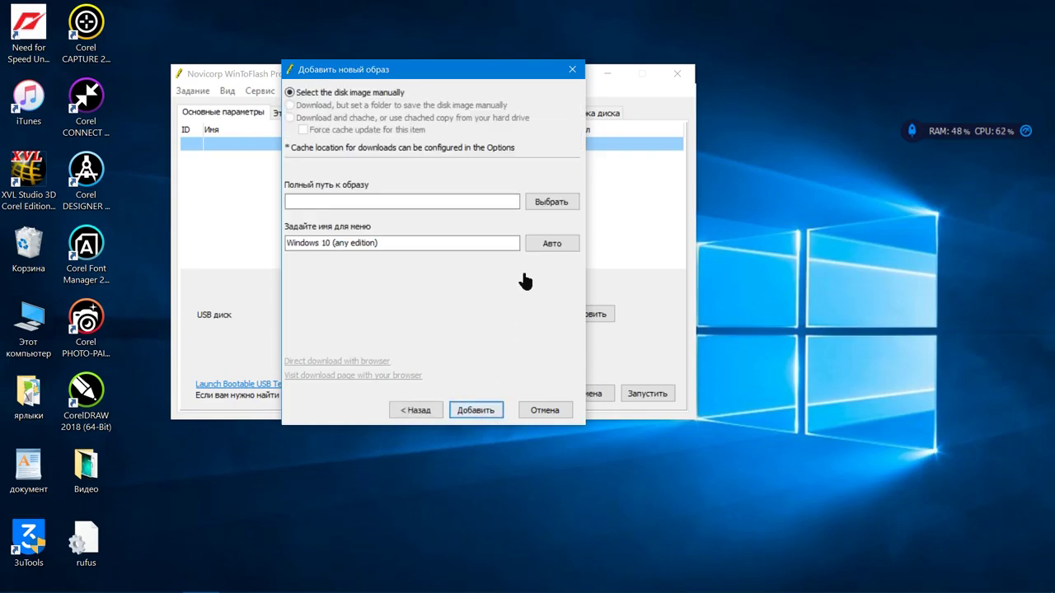
Assign F:\iso\Win10PESE(64).ISO as the entry's disk image and add it to the multiboot list.
click(551, 202)
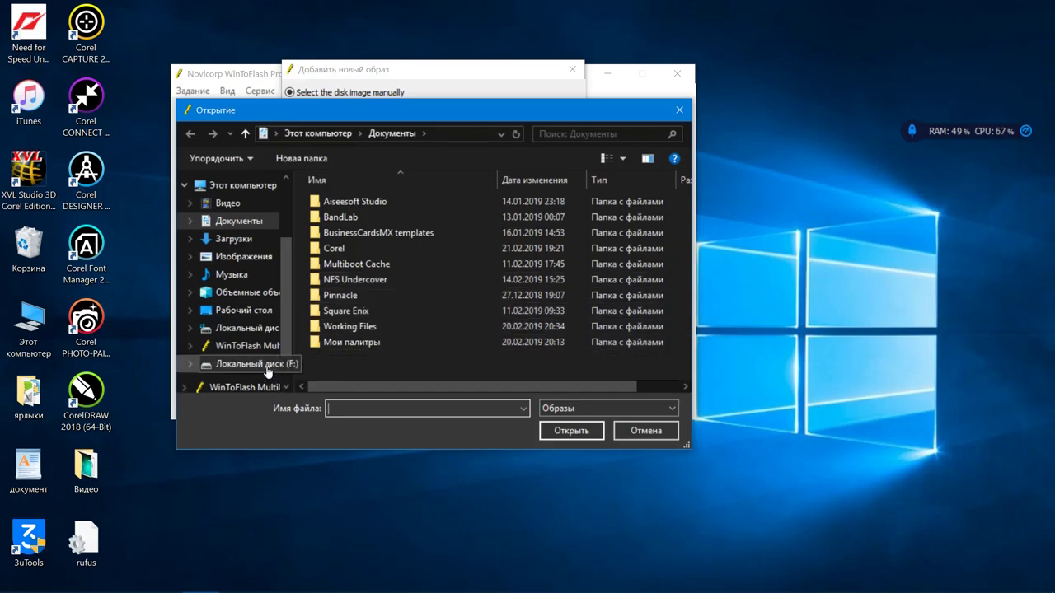
click(267, 372)
click(372, 283)
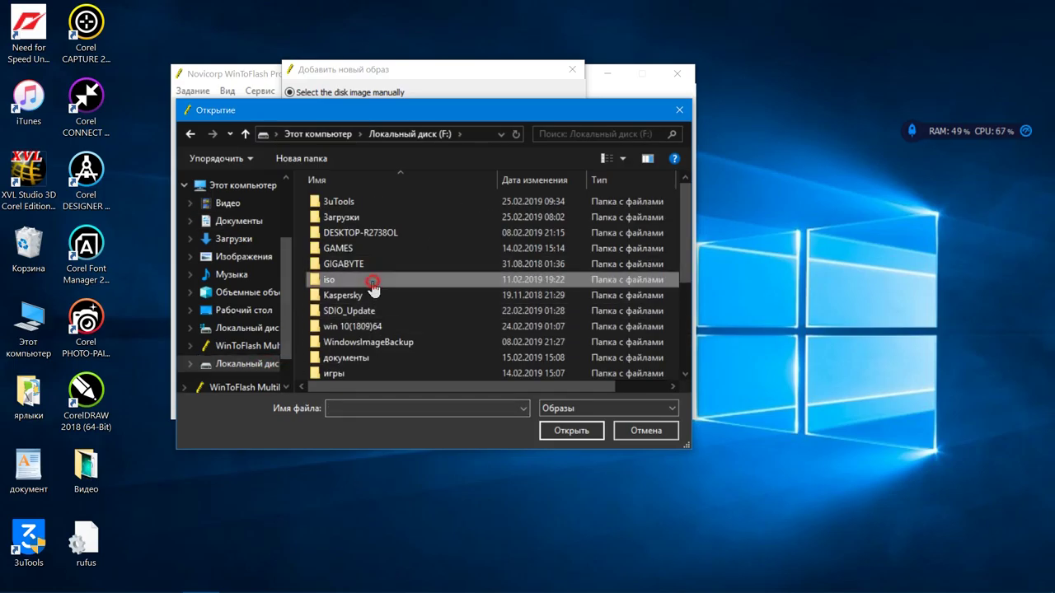
double_click(372, 283)
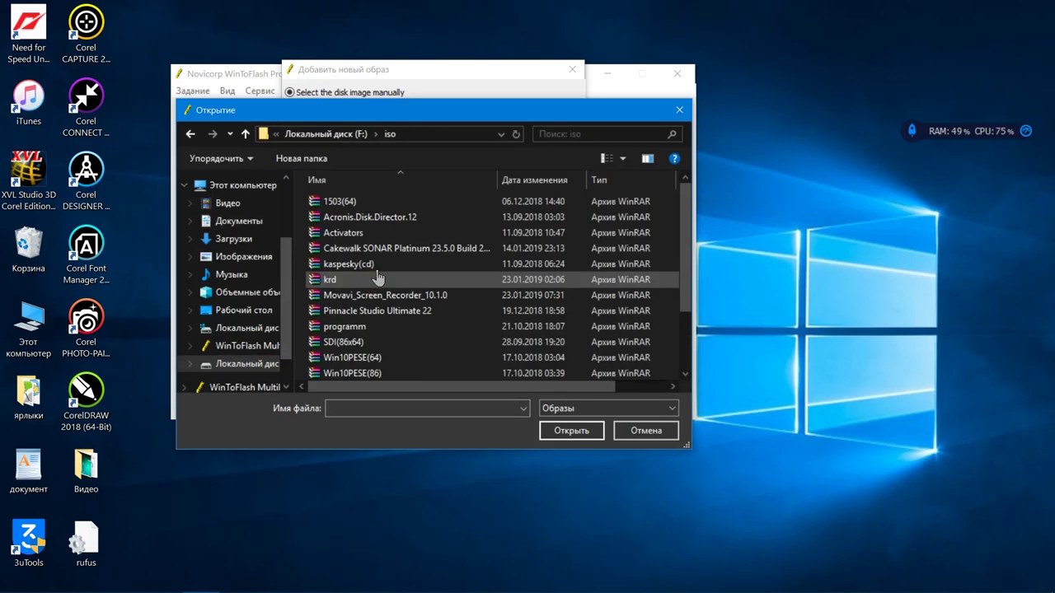
click(391, 358)
click(572, 430)
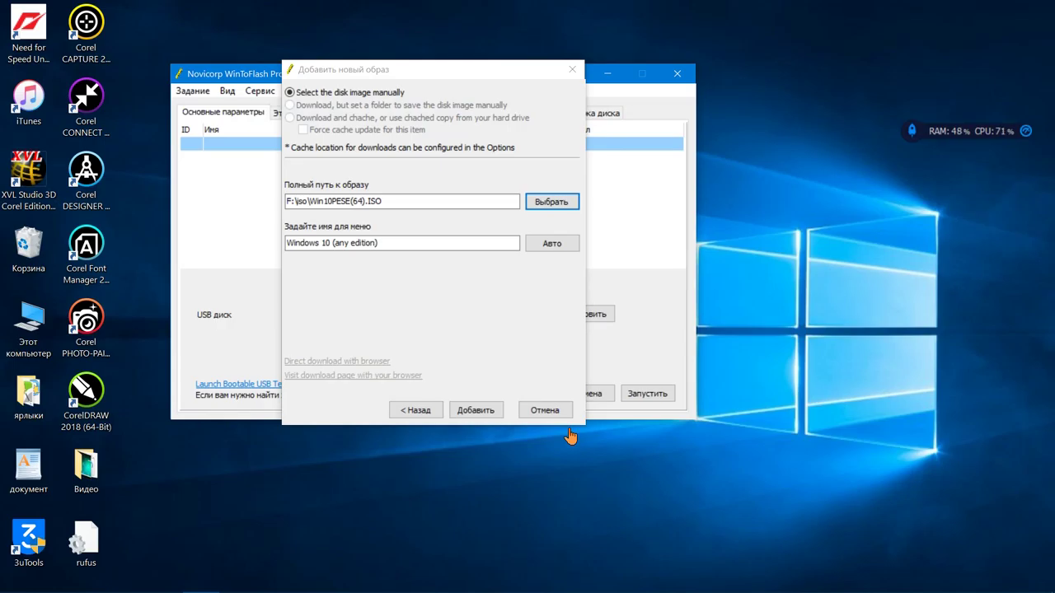
click(475, 410)
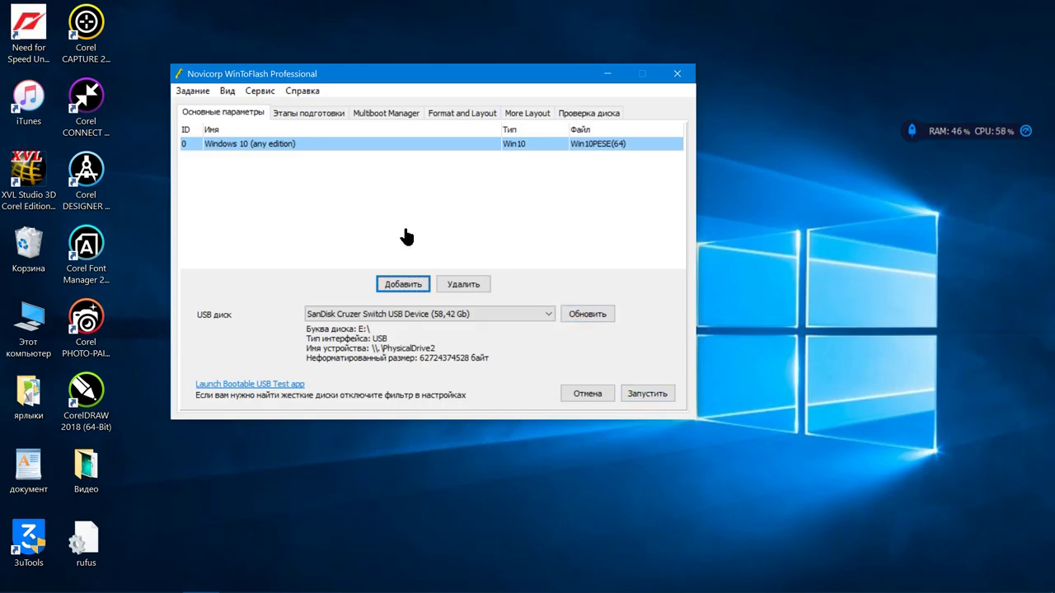
In Bootable USB Test, choose the 0.15.1 64bit QEMU executable and 4096 MB of virtual PC memory, and exit without starting a test.
click(259, 385)
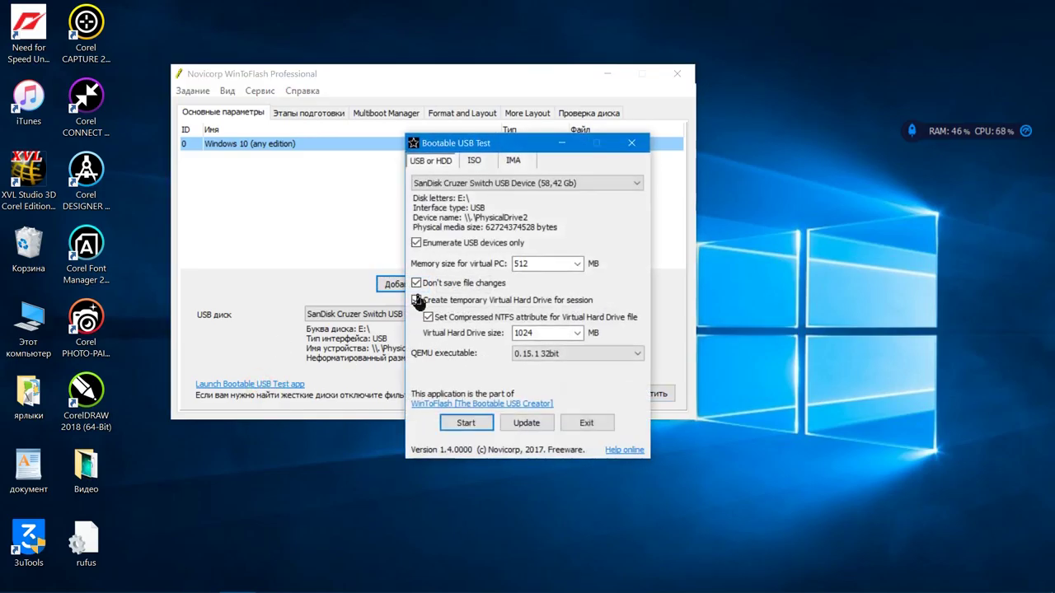
click(636, 354)
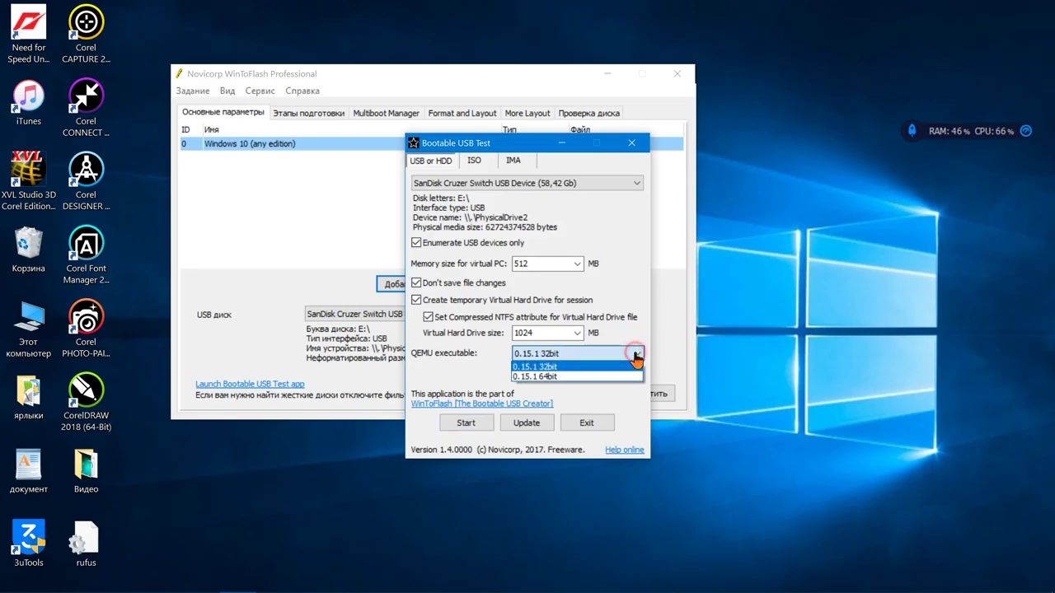
click(632, 376)
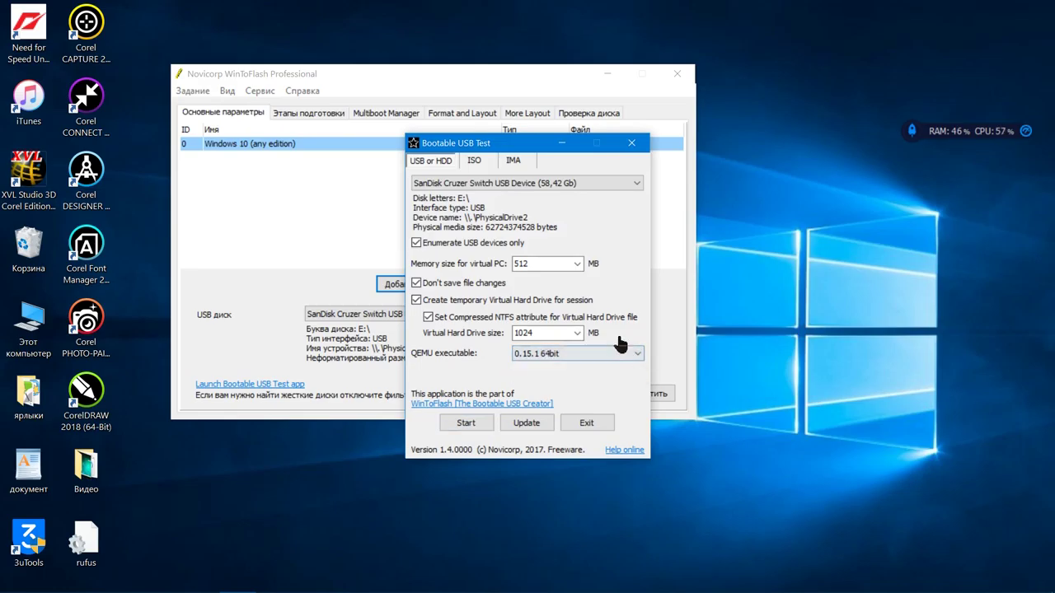
click(578, 265)
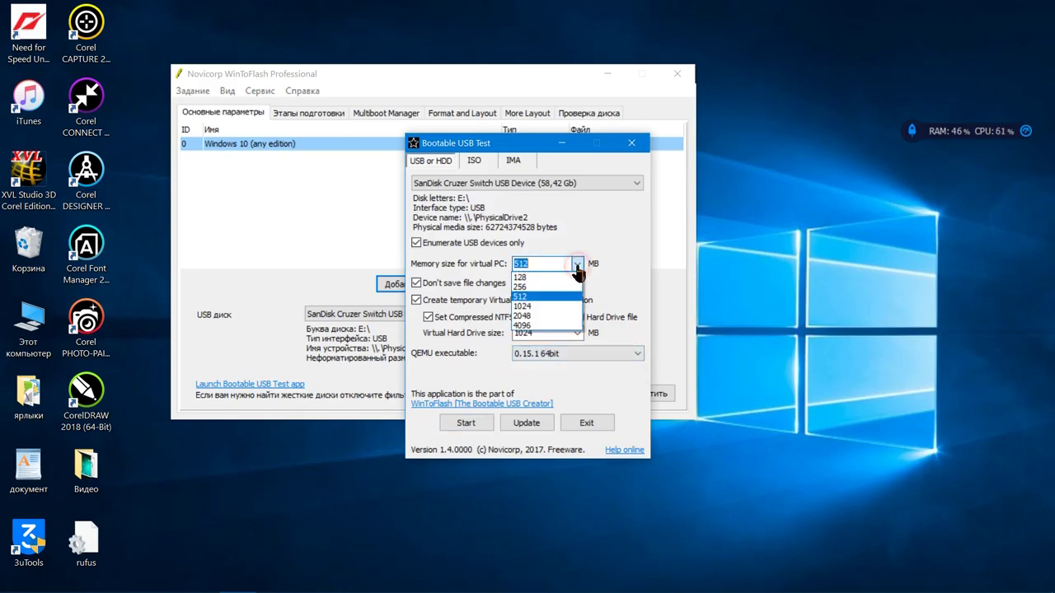
click(575, 328)
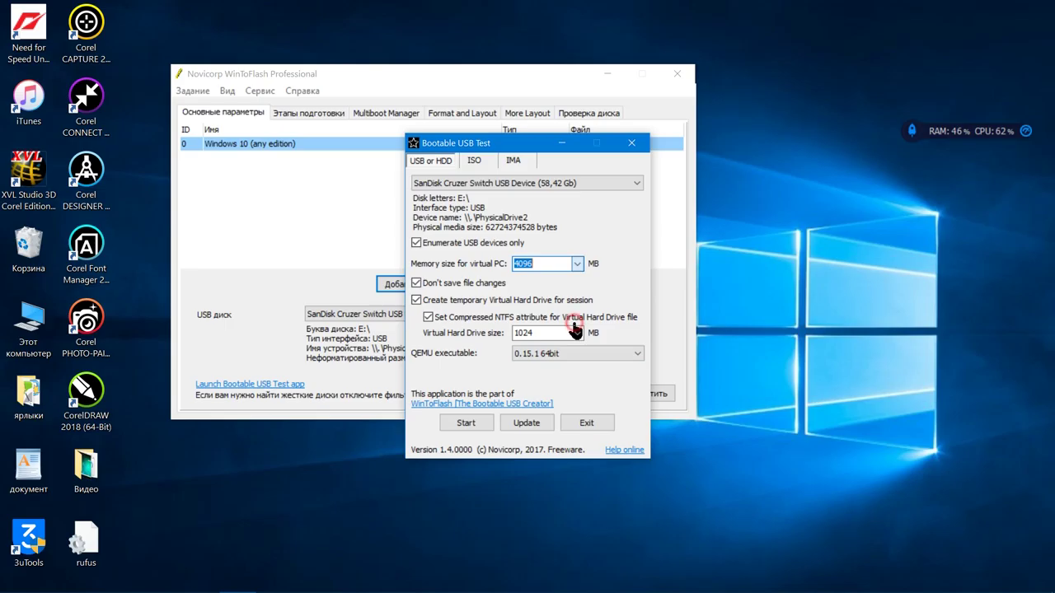
click(585, 423)
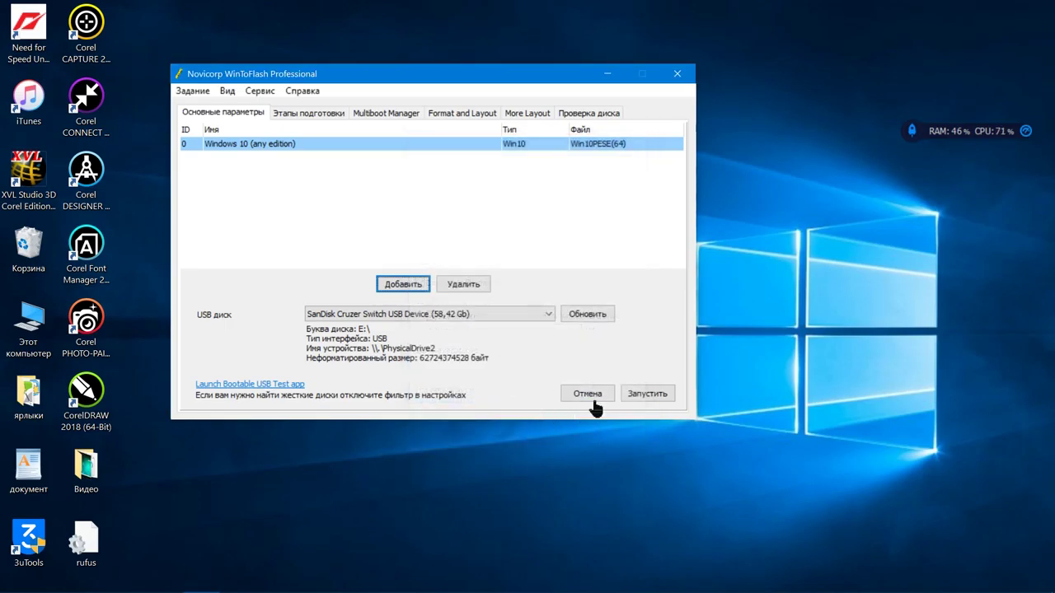